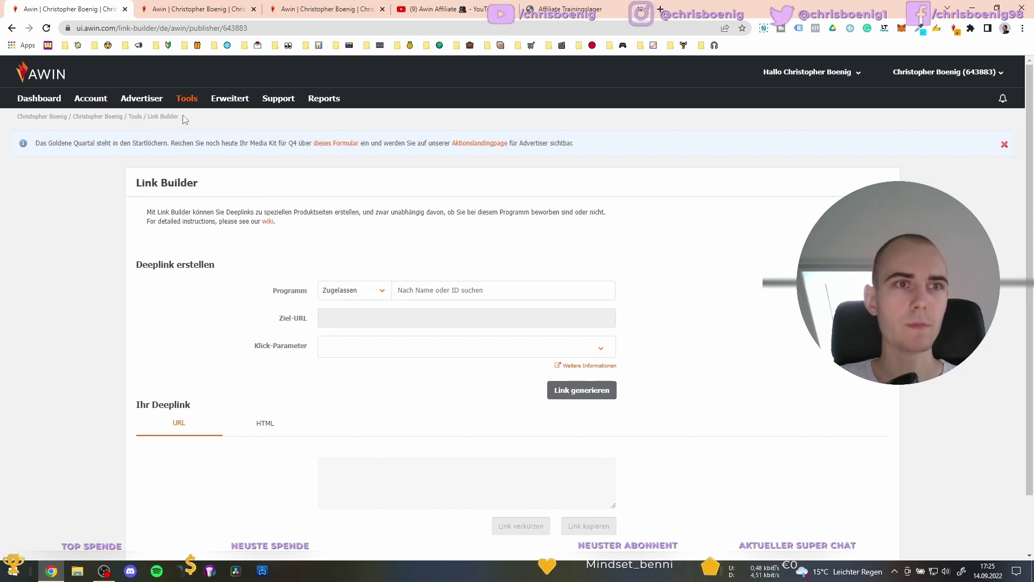
# Step: Open the Link Builder and choose Jochen Schweizer DE / AT as the approved programme, leaving the target URL empty
pyautogui.moveTo(184, 106)
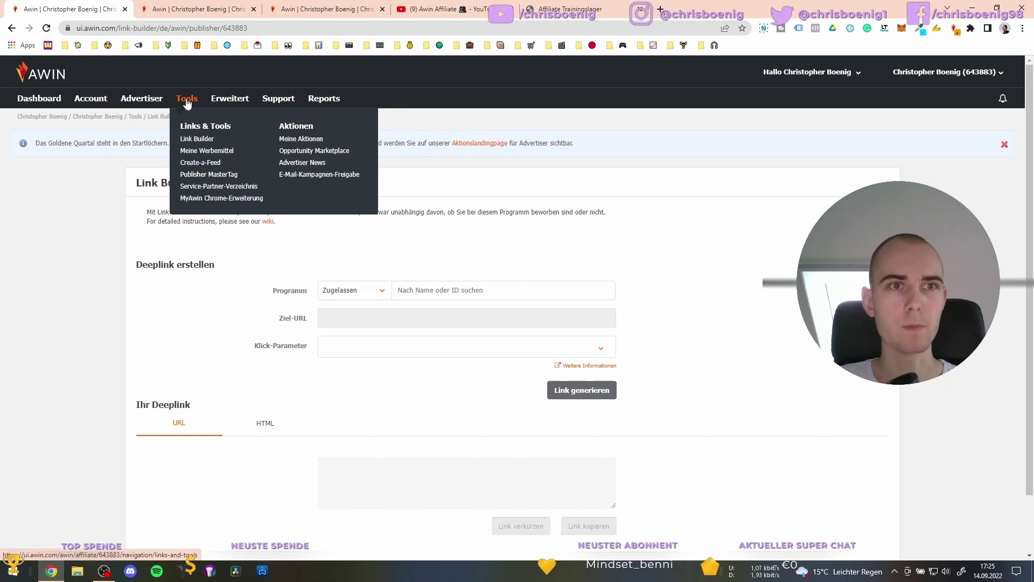
pyautogui.click(187, 141)
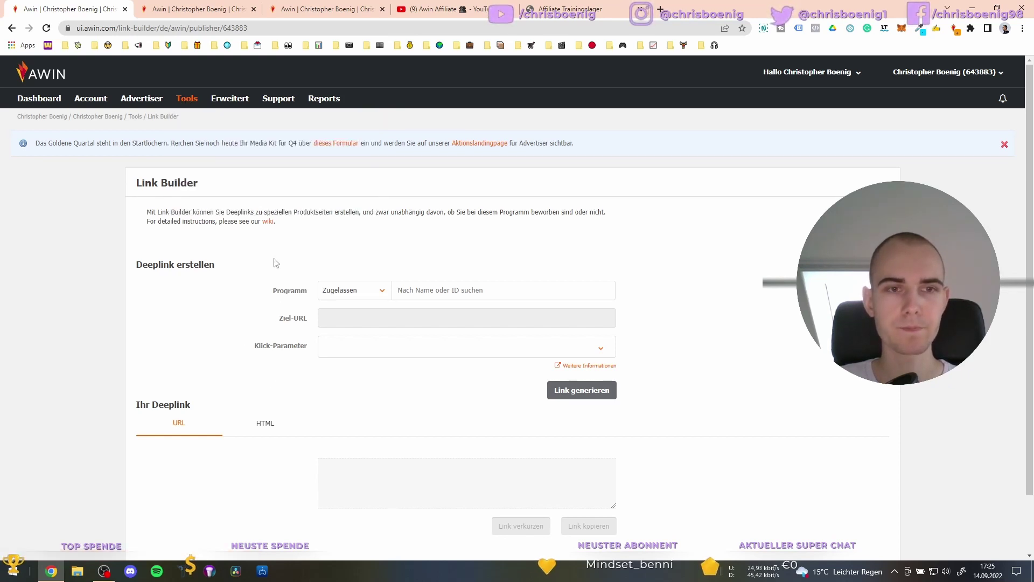
pyautogui.click(423, 292)
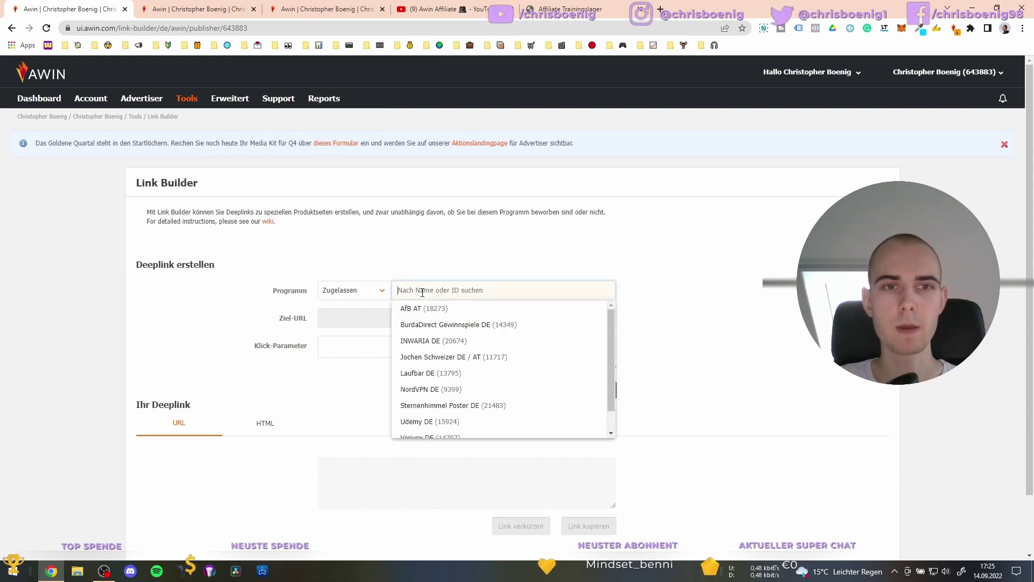
pyautogui.click(432, 358)
pyautogui.click(389, 329)
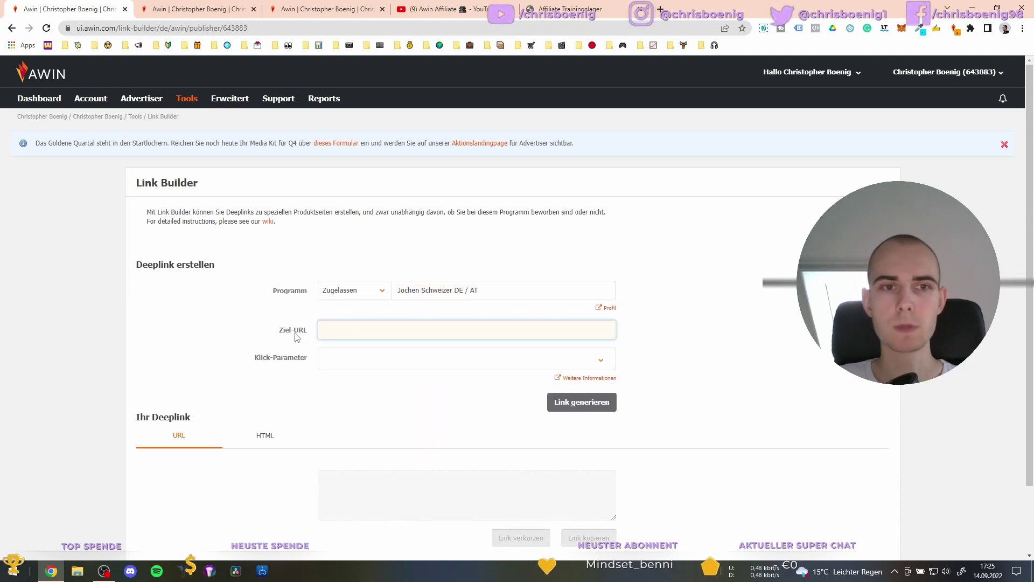
pyautogui.click(423, 308)
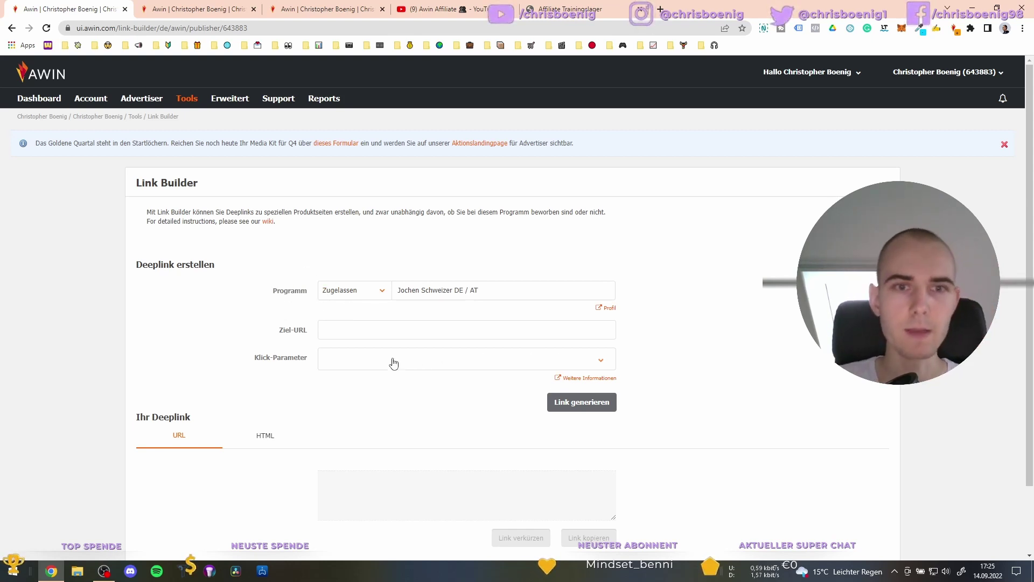
# Step: Add Kampagne as a click parameter for the deeplink
pyautogui.click(599, 362)
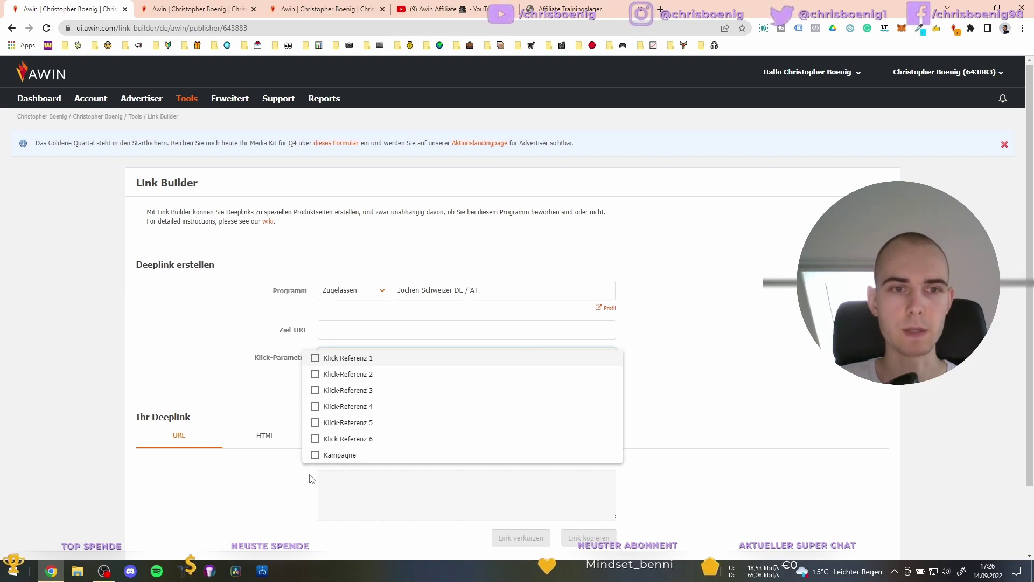
pyautogui.click(316, 456)
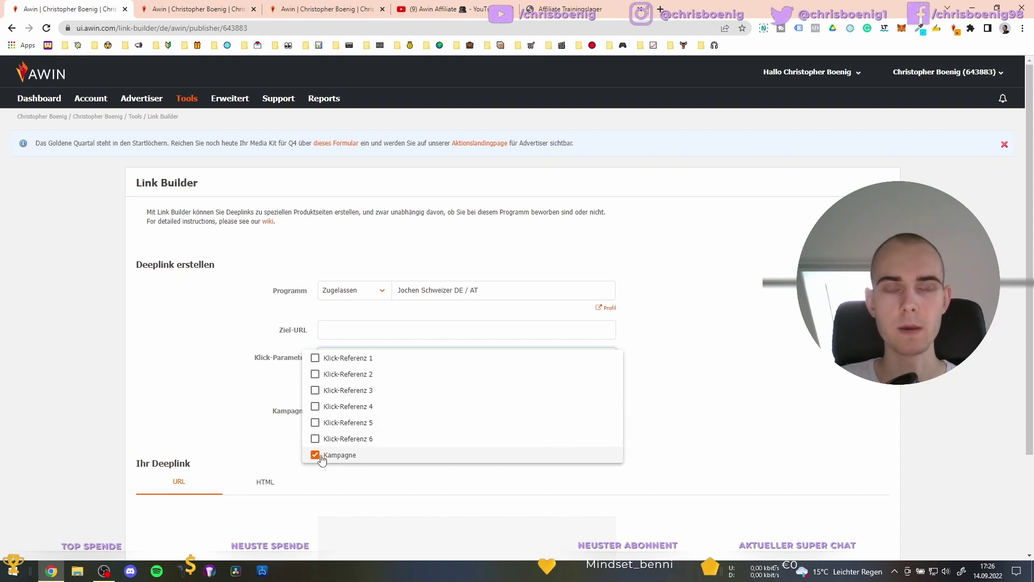
pyautogui.click(739, 424)
# Step: Enter yttitel as the campaign name for the deeplink
pyautogui.click(366, 410)
pyautogui.scroll(-2, 456, 425)
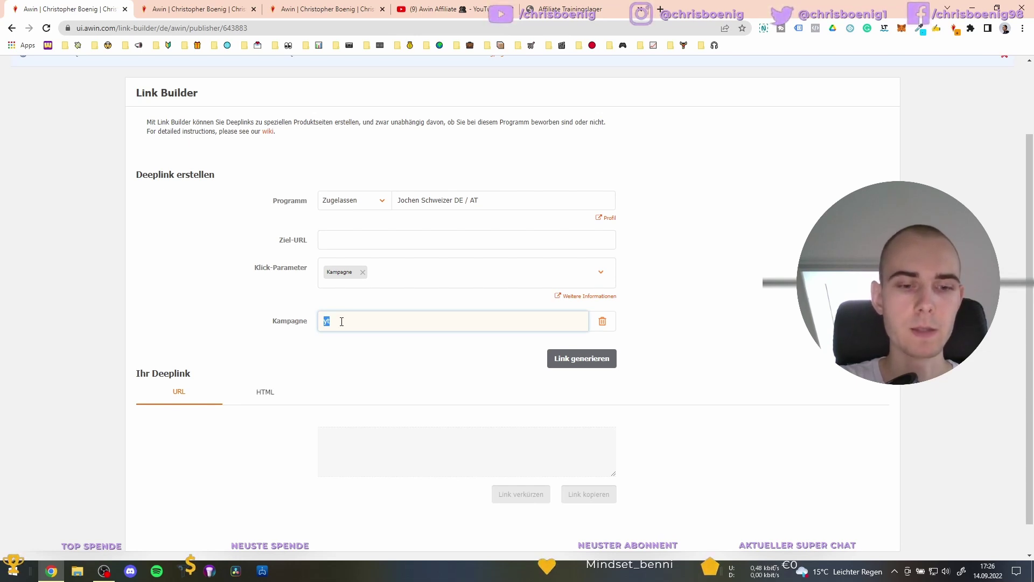
pyautogui.press('BackSpace')
pyautogui.write('y')
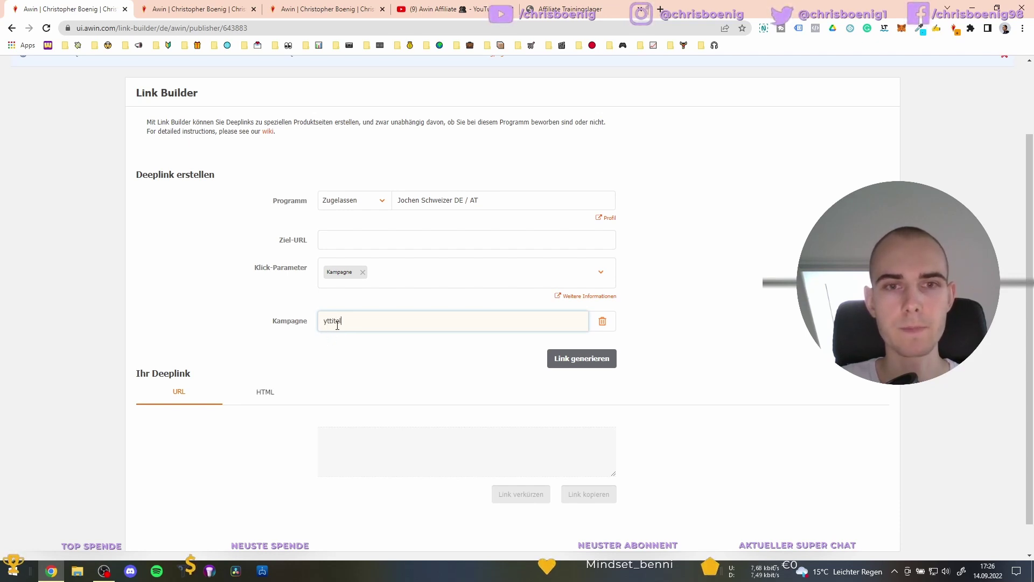
pyautogui.click(576, 365)
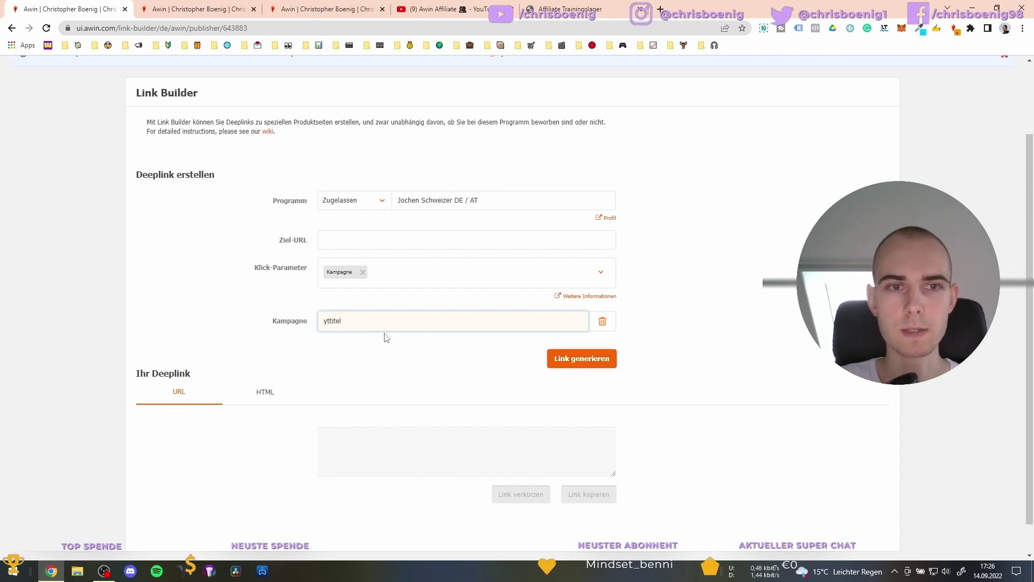
# Step: Set the campaign name to ytawinvideo and generate the deeplink
pyautogui.doubleClick(331, 319)
pyautogui.write('ytawinvideo')
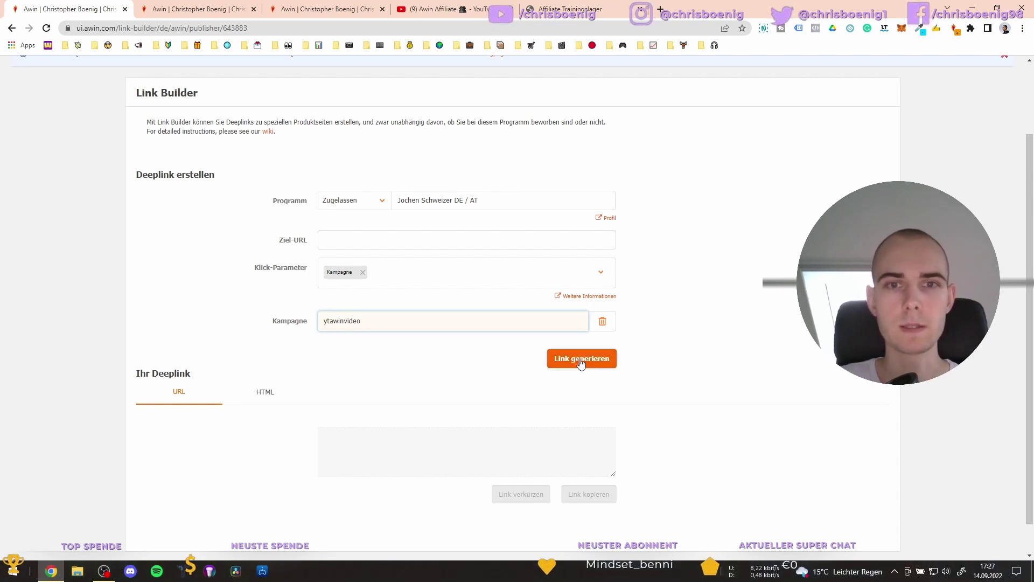
pyautogui.click(581, 363)
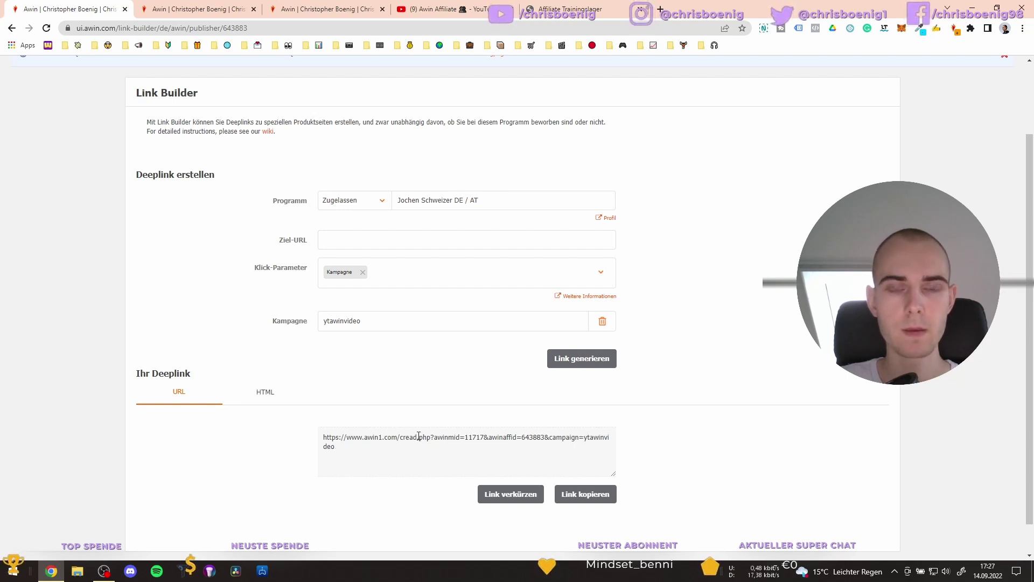
pyautogui.scroll(-1, 520, 471)
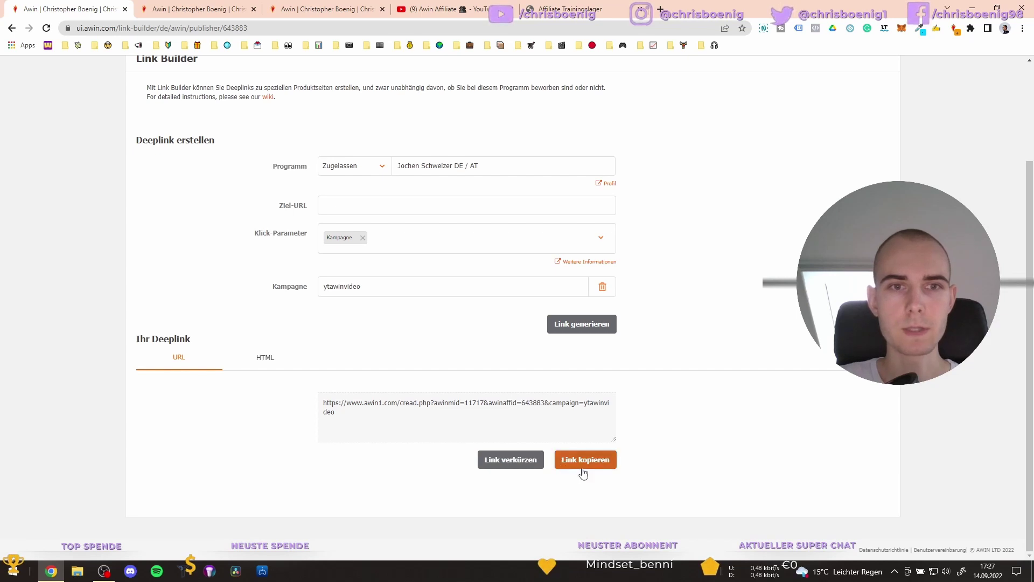
# Step: Highlight the tracking URL in the Verivox text-link code under Meine Werbemittel and review the Link Builder's click-parameter options
pyautogui.click(199, 11)
pyautogui.moveTo(145, 110)
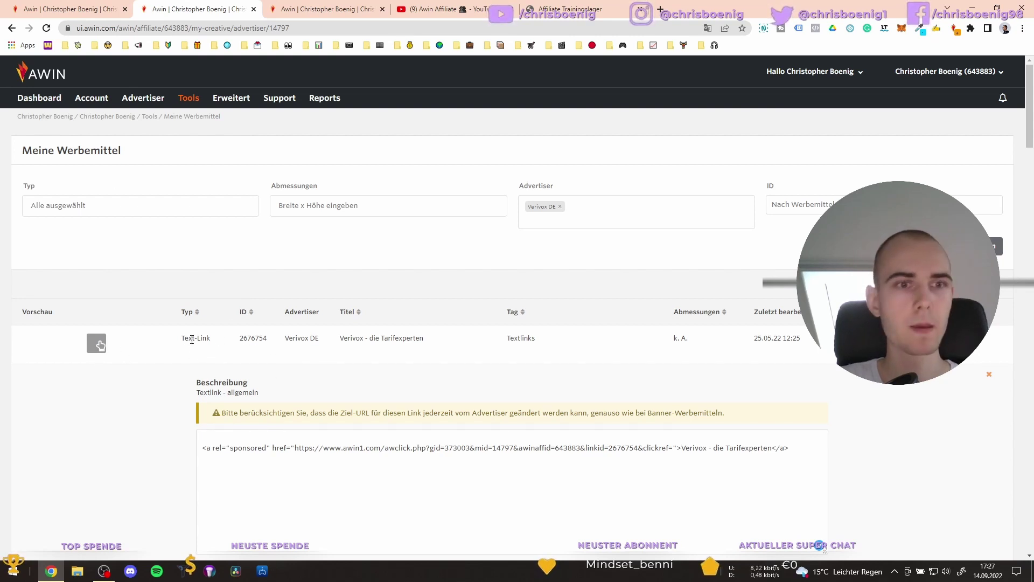
pyautogui.scroll(-2, 292, 401)
pyautogui.moveTo(296, 362); pyautogui.dragTo(671, 361)
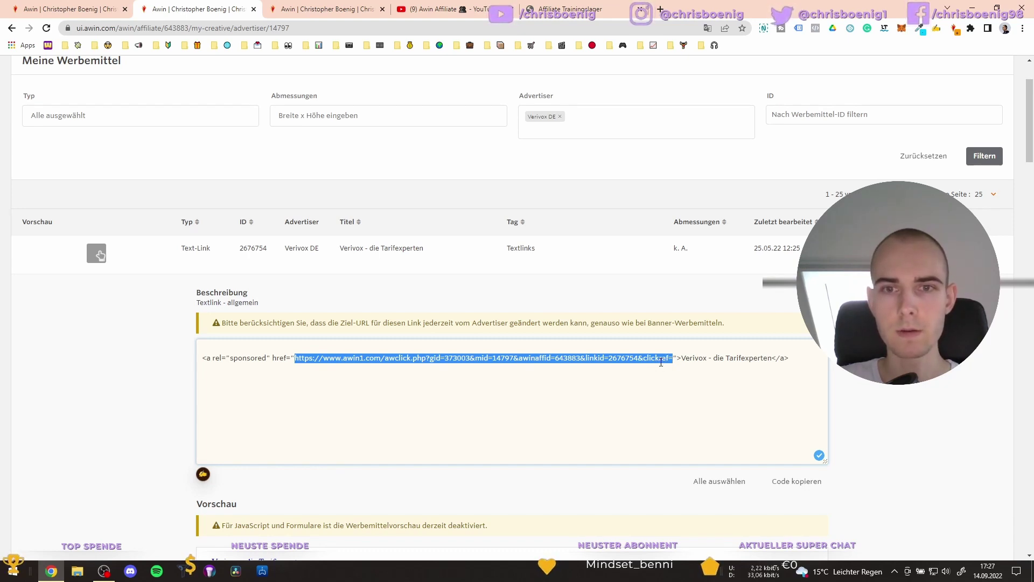
pyautogui.click(90, 9)
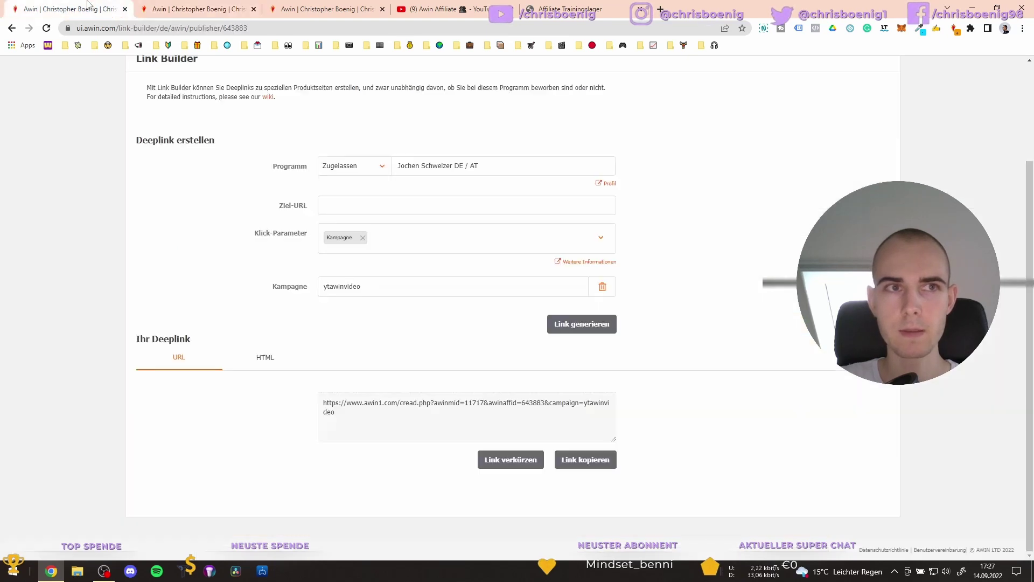
pyautogui.click(603, 238)
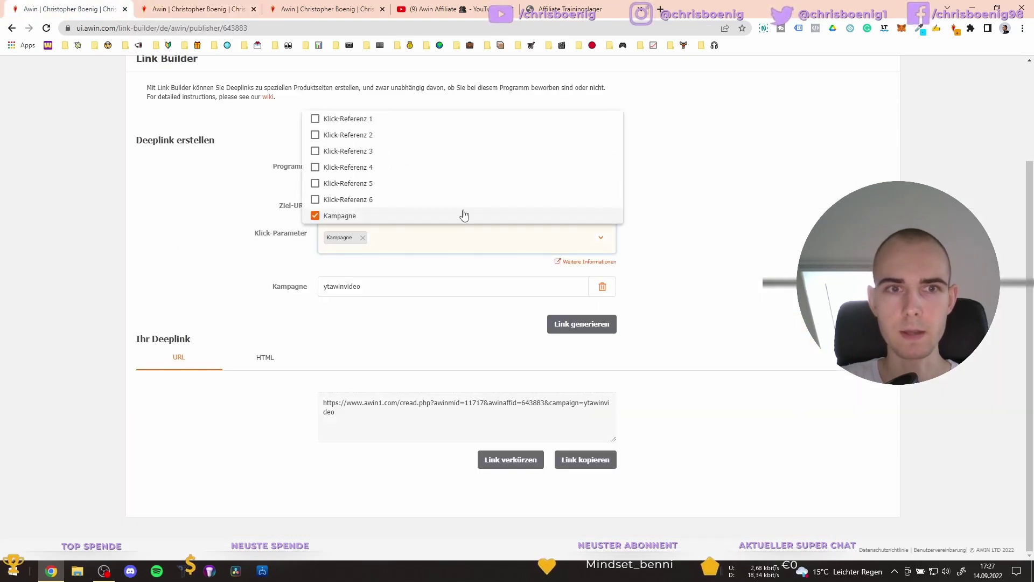
# Step: Set the clickref value in the Verivox text-link code under Meine Werbemittel to ytawinvideo
pyautogui.click(172, 9)
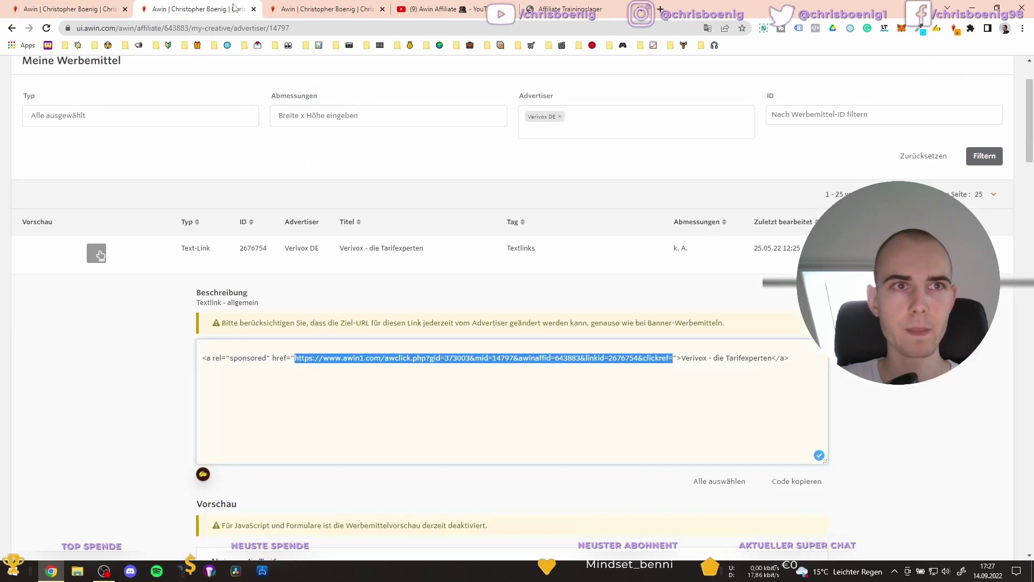
pyautogui.click(674, 360)
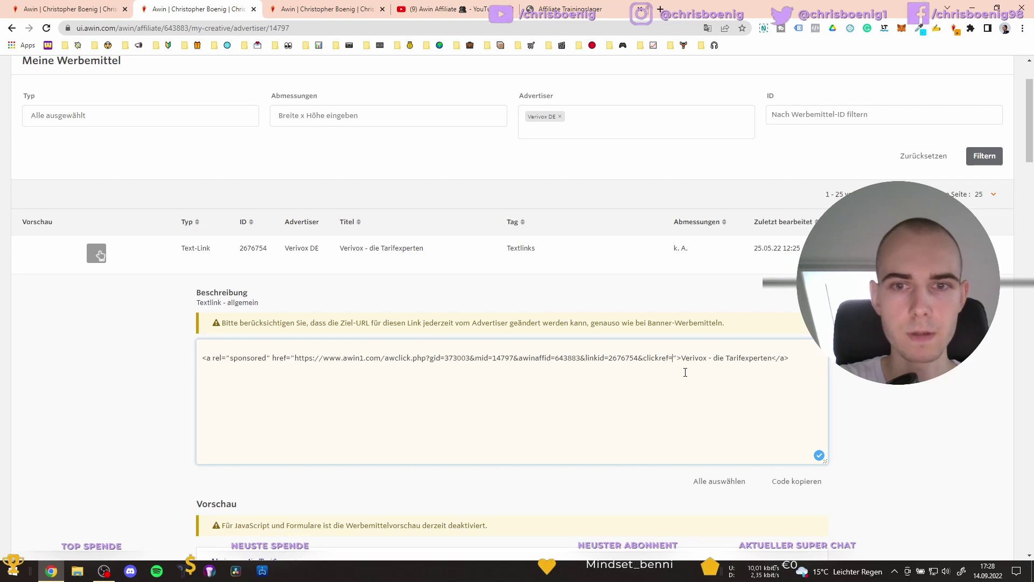
pyautogui.write('yt')
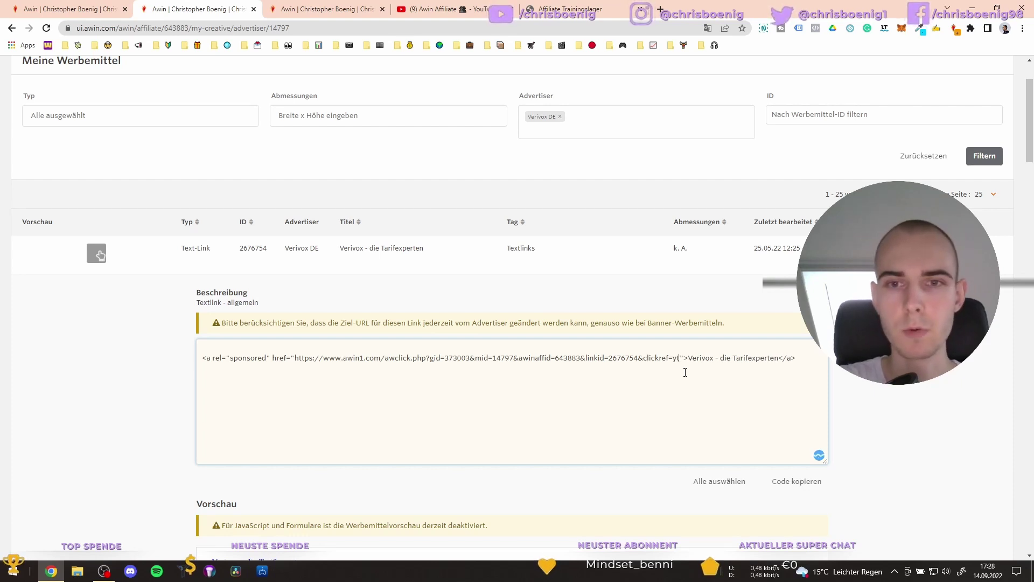
pyautogui.press('BackSpace')
pyautogui.press('BackSpace')
pyautogui.write('yt')
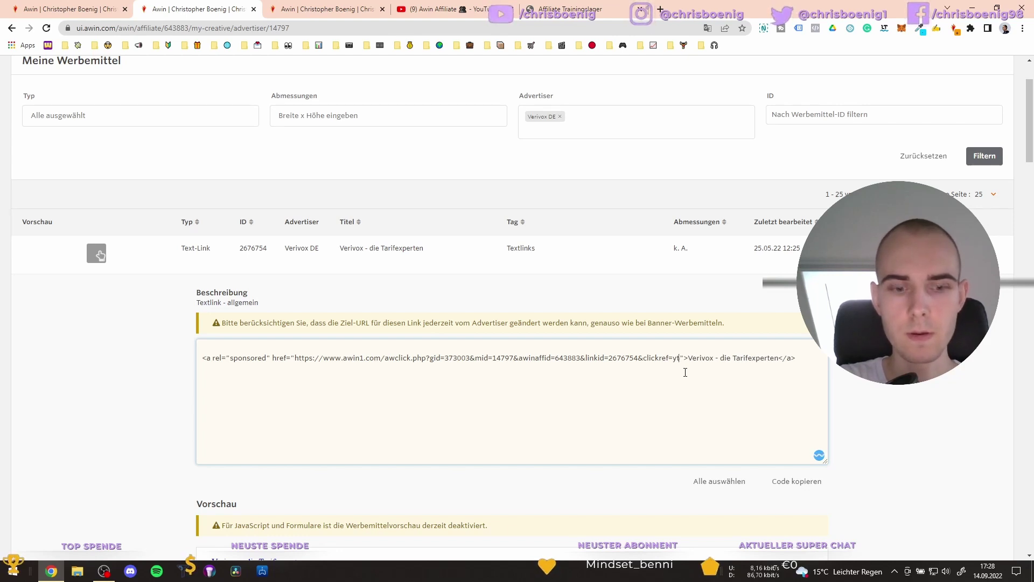
pyautogui.write('awin')
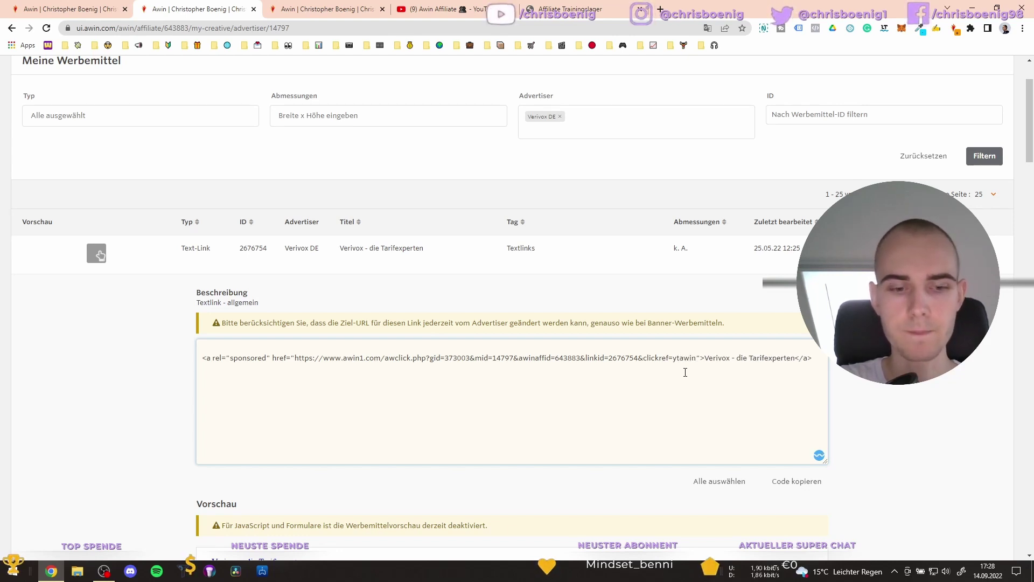
pyautogui.write('video')
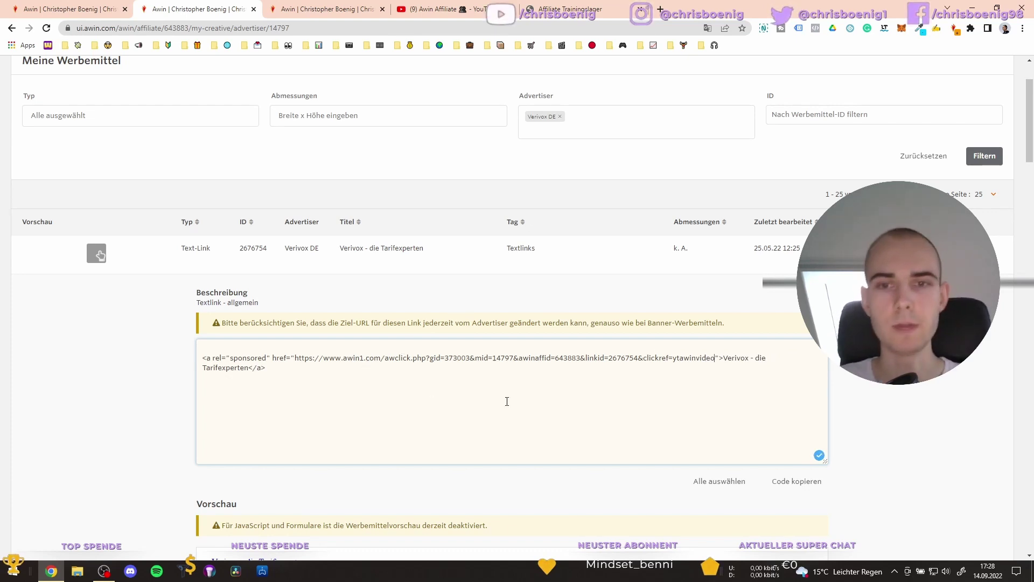
pyautogui.scroll(-2, 466, 402)
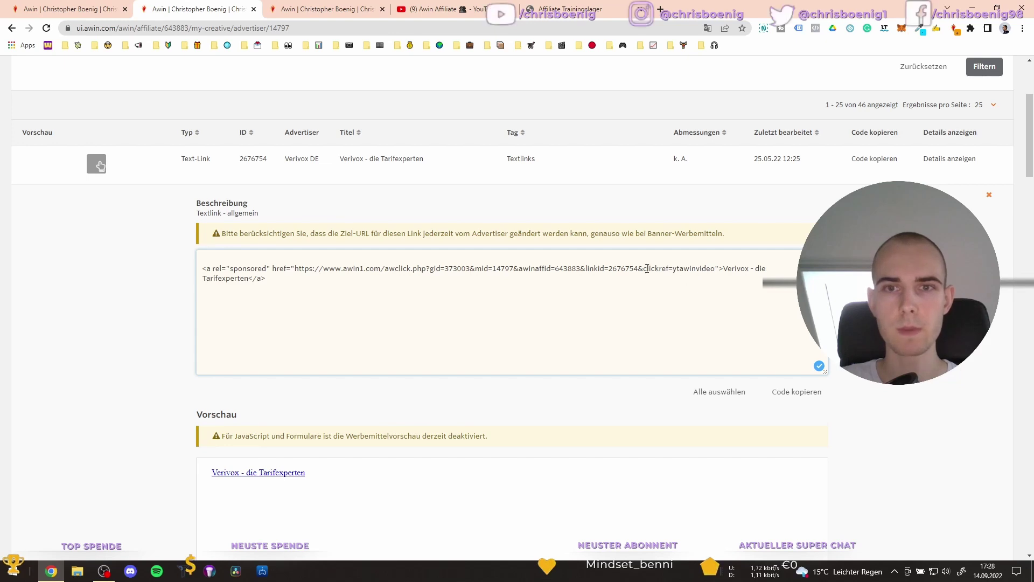
# Step: Examine the Klick-Referenz column in the transactions report and compare it with the campaign set in the Link Builder
pyautogui.click(330, 11)
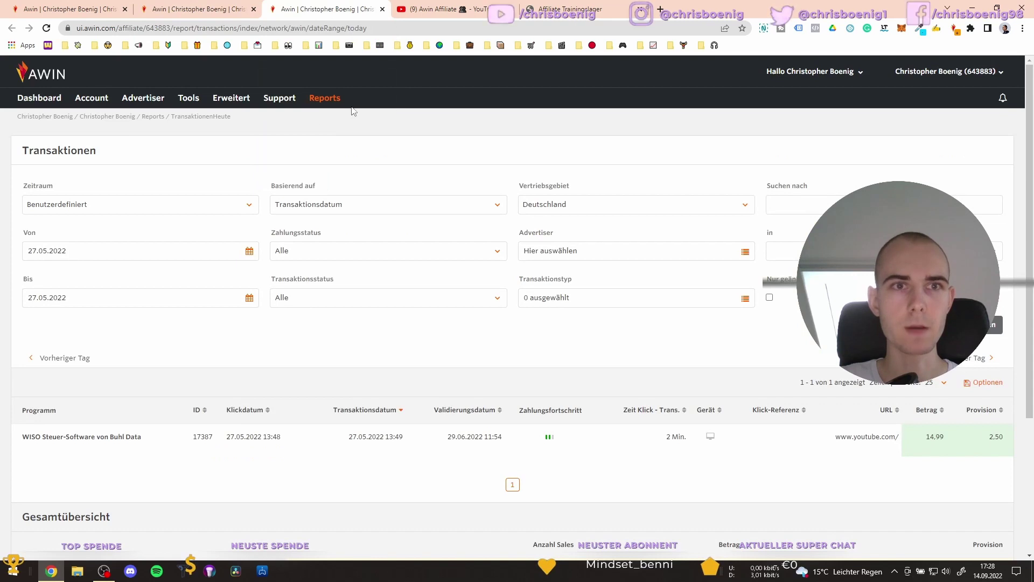
pyautogui.moveTo(326, 103)
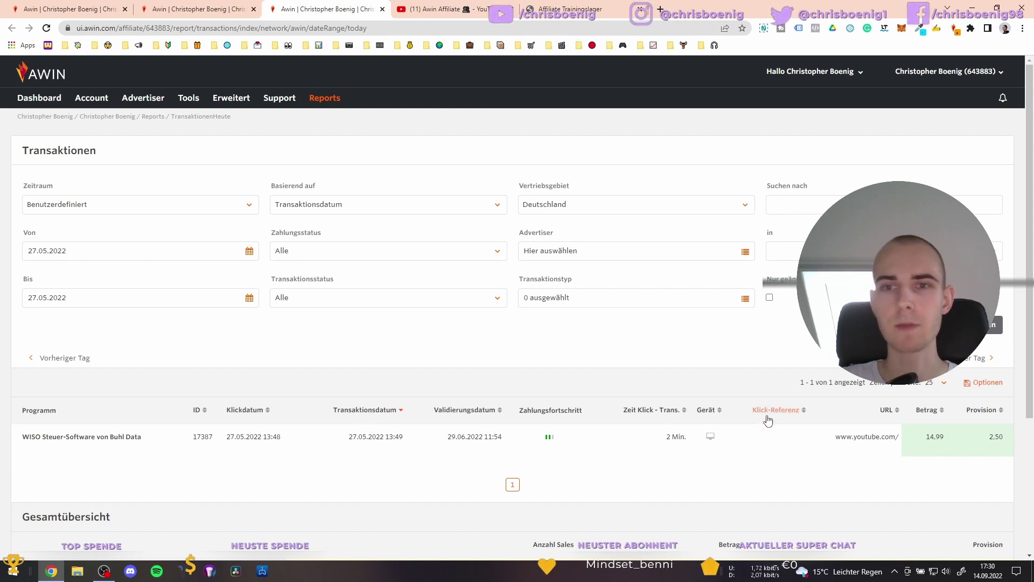
pyautogui.click(84, 4)
pyautogui.click(208, 224)
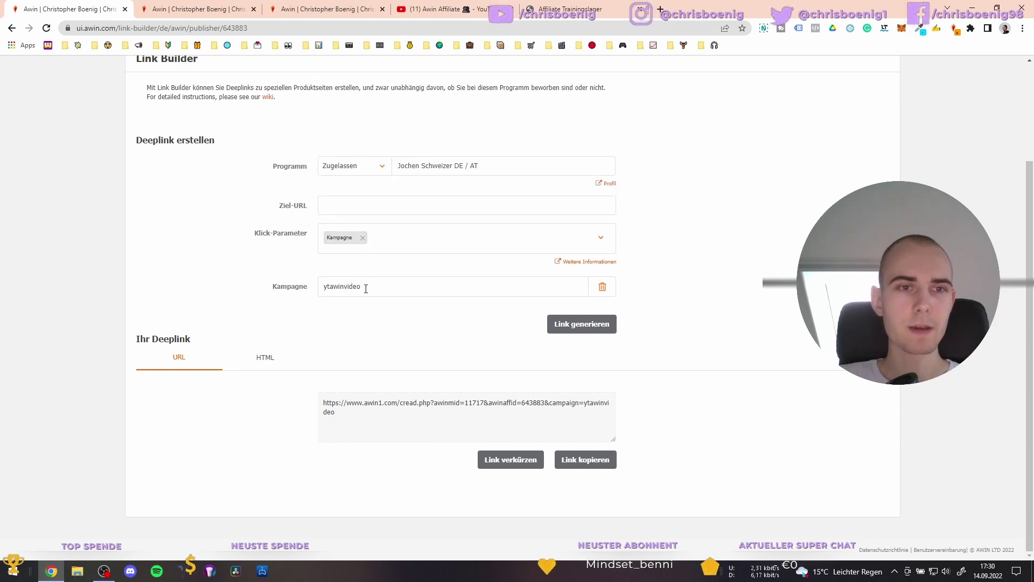
# Step: View the Awin Affiliate playlist on YouTube and browse the courses on the Affiliate Trainingslager page
pyautogui.click(437, 5)
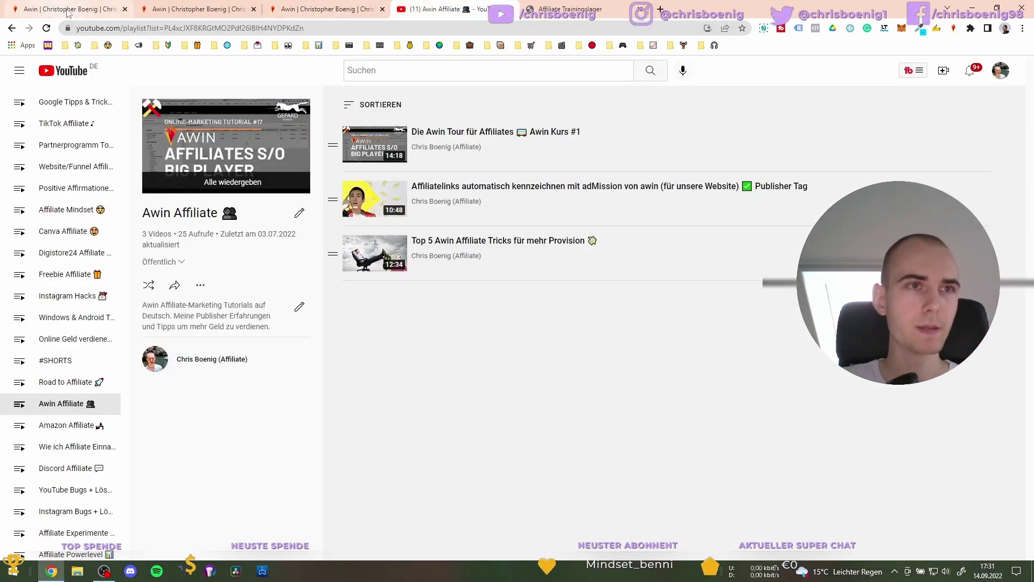
pyautogui.moveTo(76, 15)
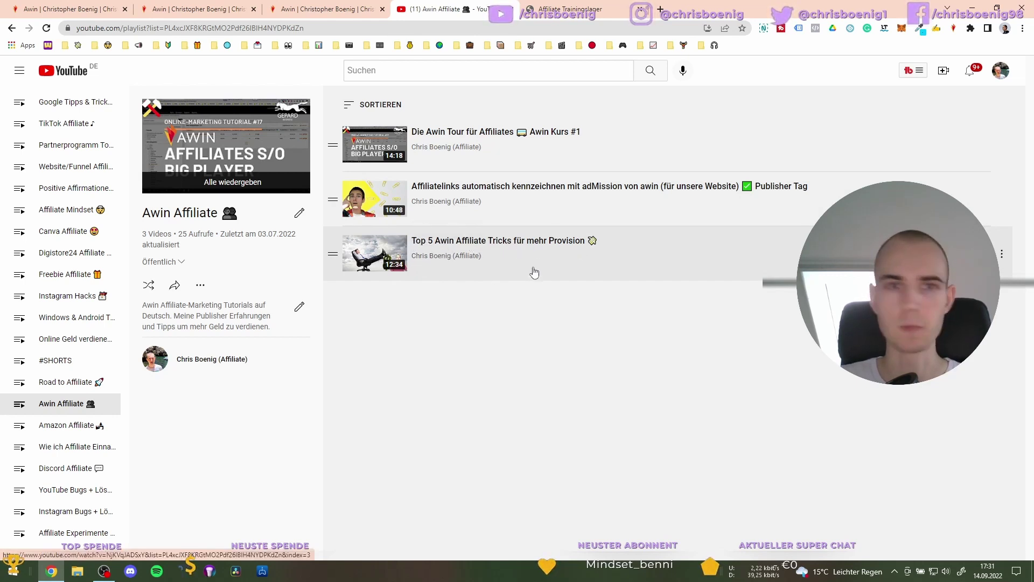
pyautogui.click(569, 7)
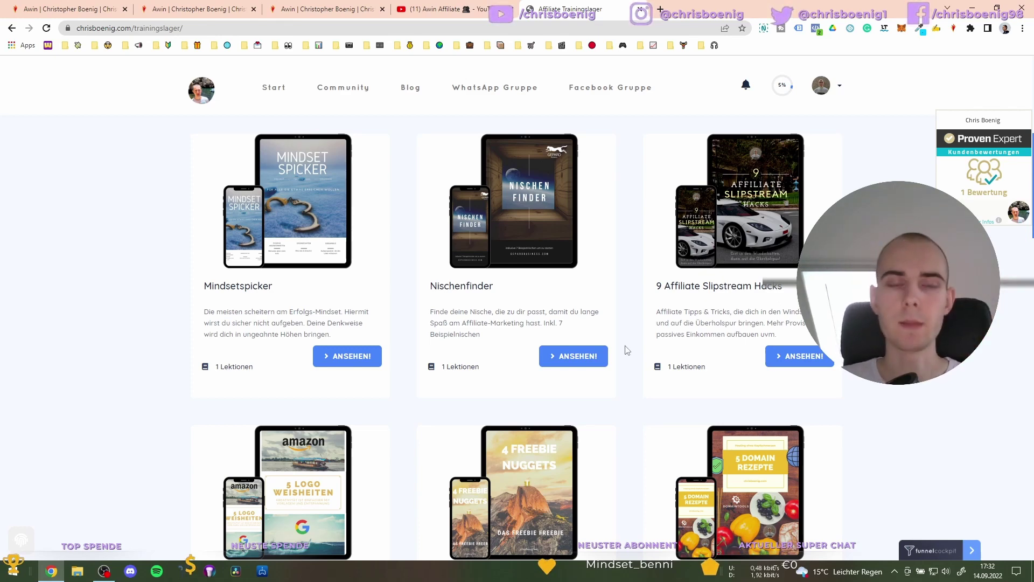
pyautogui.scroll(2, 627, 344)
pyautogui.scroll(2, 545, 354)
pyautogui.scroll(4, 574, 377)
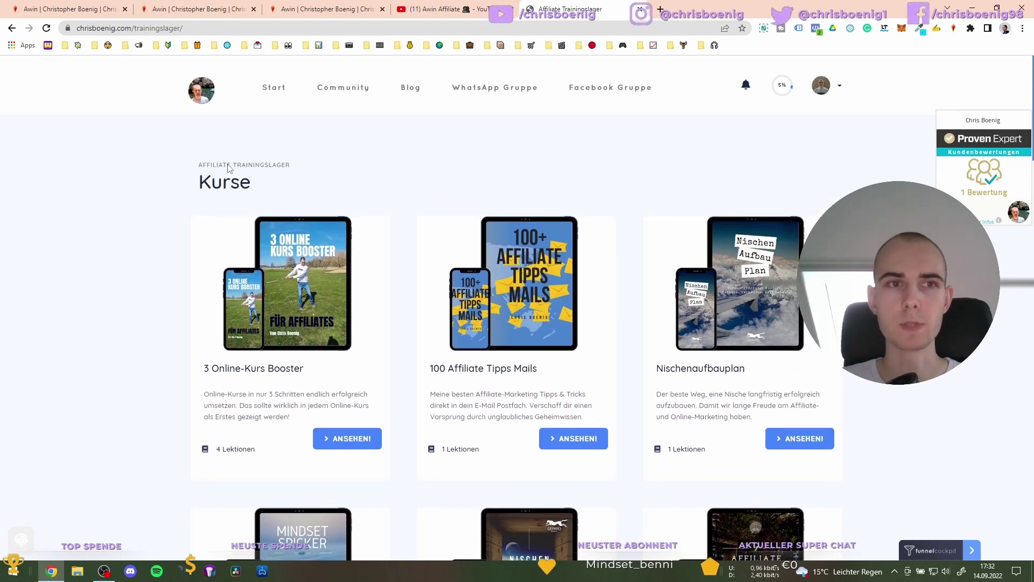
pyautogui.tripleClick(229, 168)
pyautogui.click(244, 169)
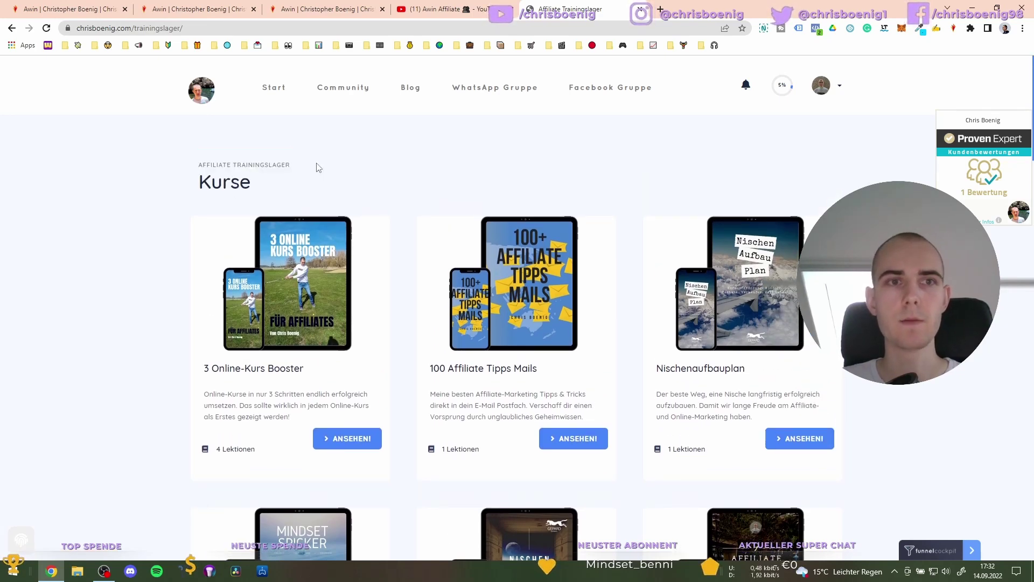
pyautogui.scroll(-11, 589, 181)
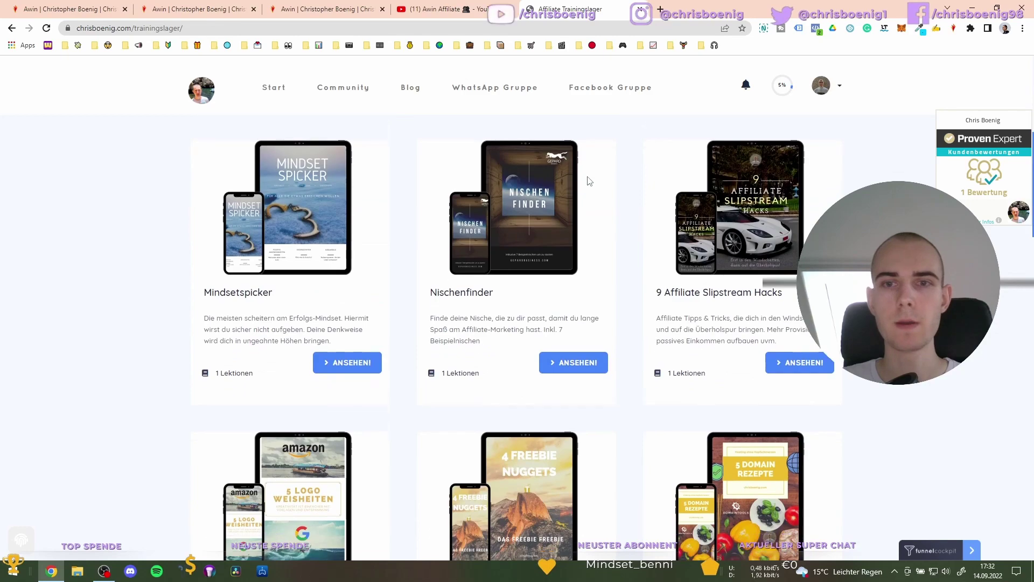
pyautogui.scroll(-20, 588, 181)
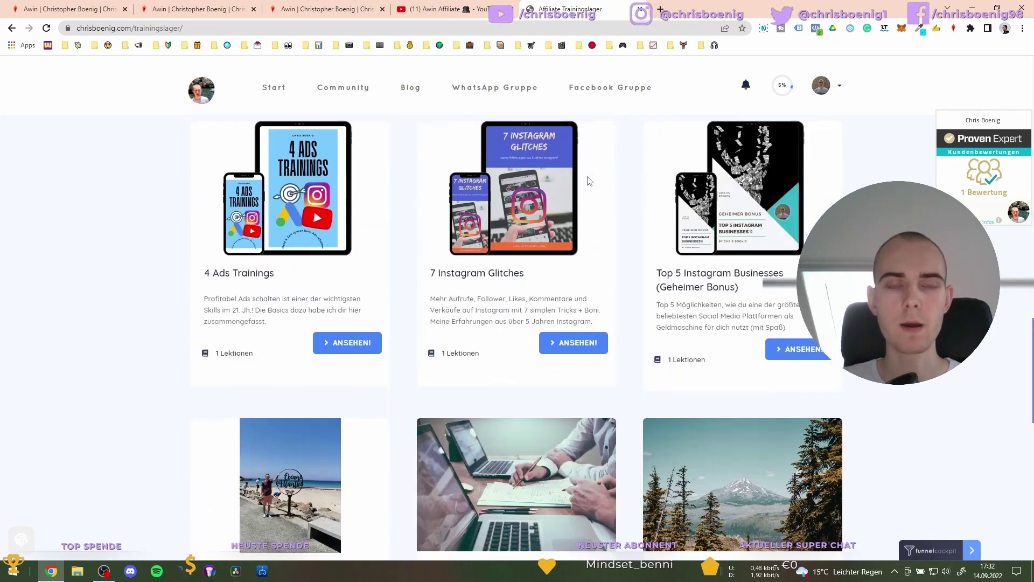